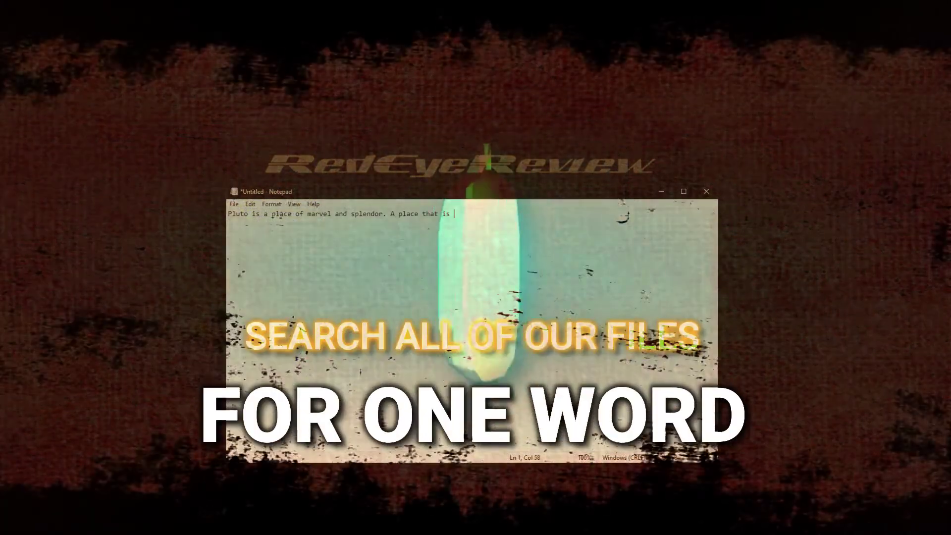
- Type a paragraph describing Pluto as a dark, icy planet cast away deep in the galaxy
type("only reachable in what dreams may come. it is a place that is cast away d")
type("eep into the confines of the outer edge of the galaxy. Unreachable by humans and unknown in the mem")
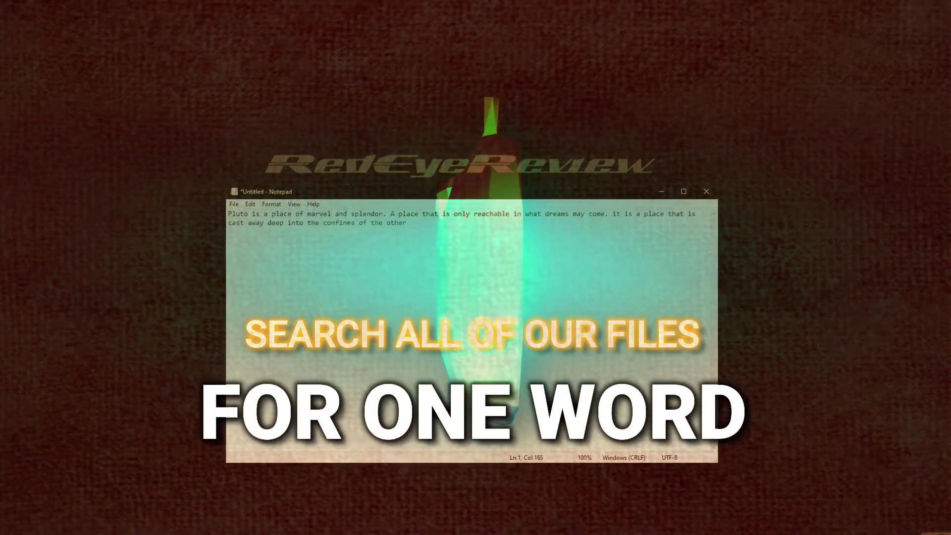
type("ory")
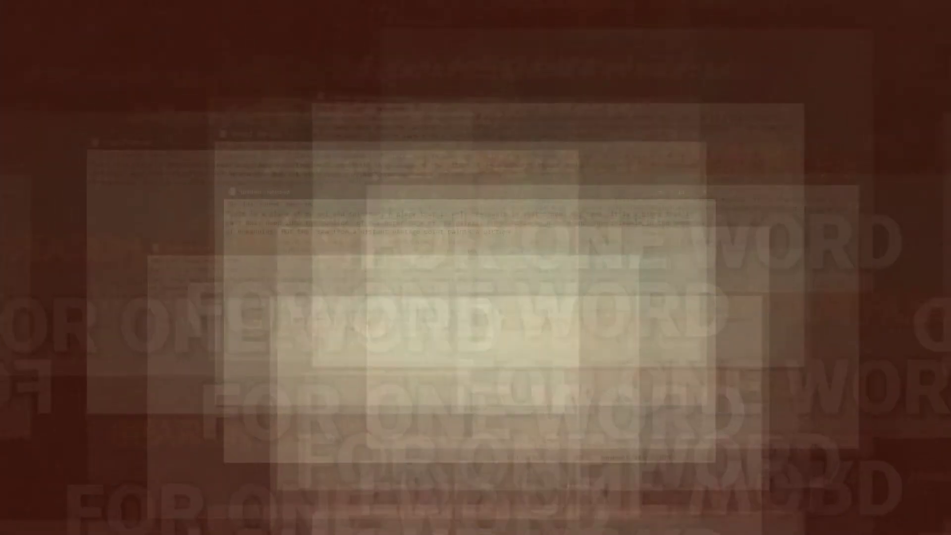
key("BackSpace")
key("BackSpace")
key("BackSpace")
key("BackSpace")
key("BackSpace")
key("BackSpace")
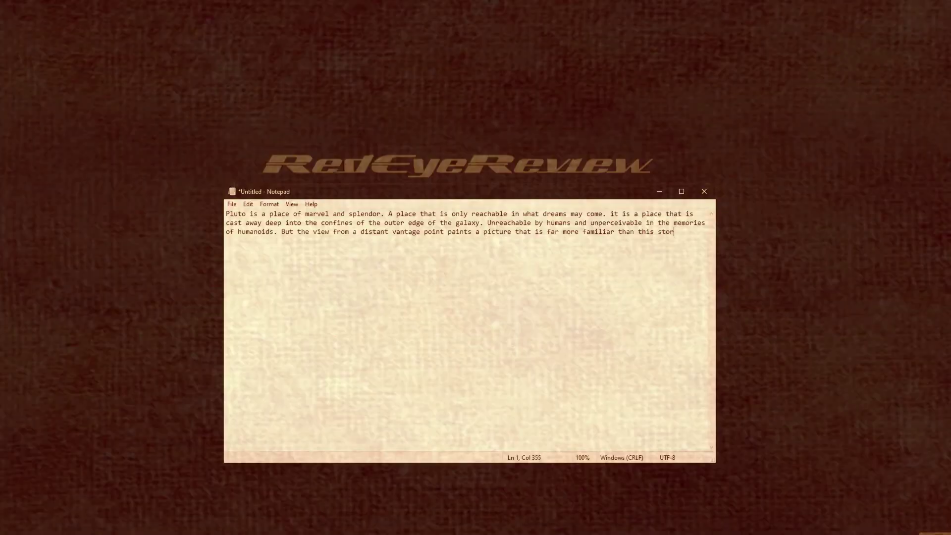
type("y appears. A planet covered in darkness and ice with little to no light to illuminate a path into the future.Though this sounds remove and foreign, it is")
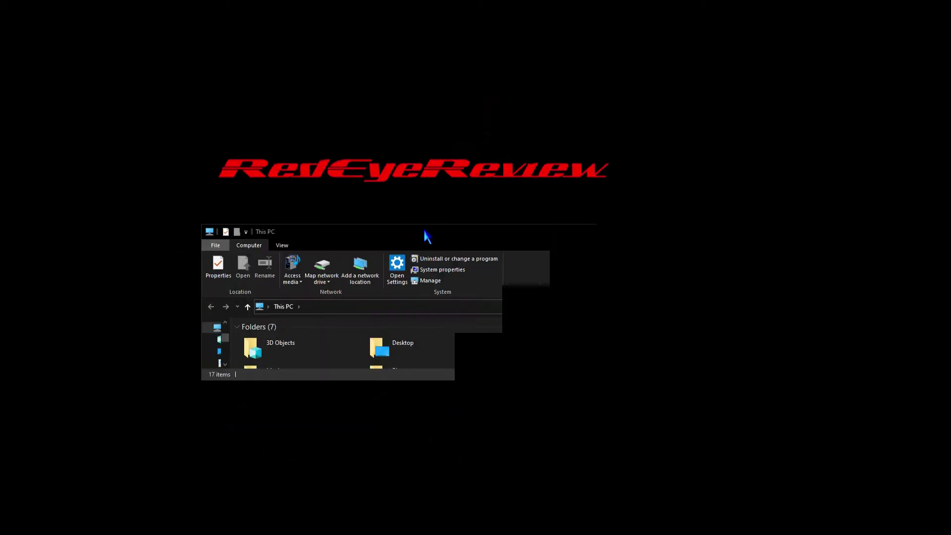
- Bring up Change folder and search options from File Explorer's View tab Options menu
left_click(282, 246)
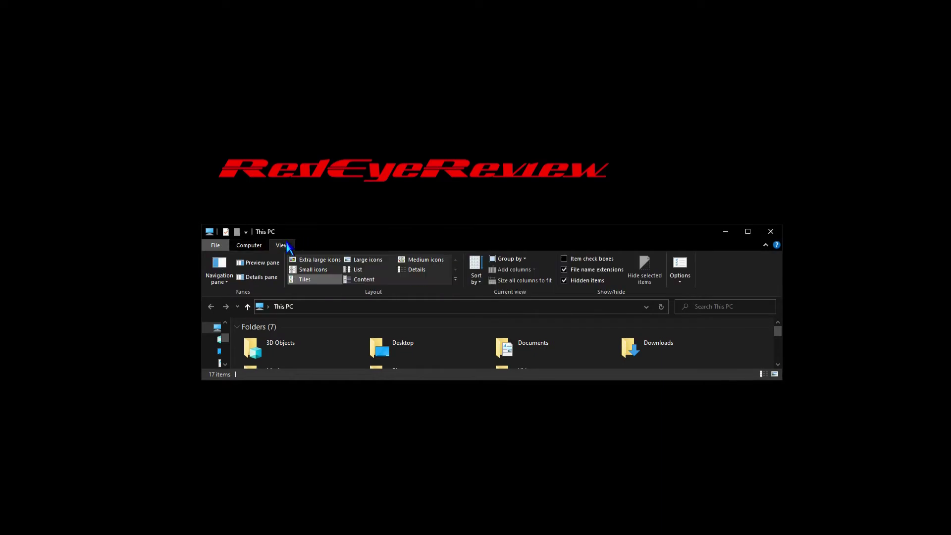
left_click(680, 283)
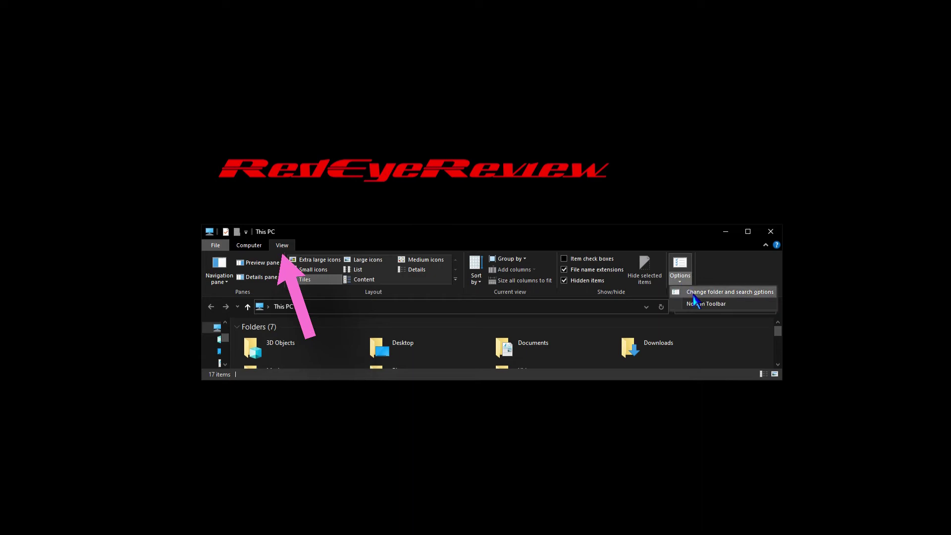
- Enable 'Always search file names and contents' on the Folder Options Search tab and apply it
left_click(714, 292)
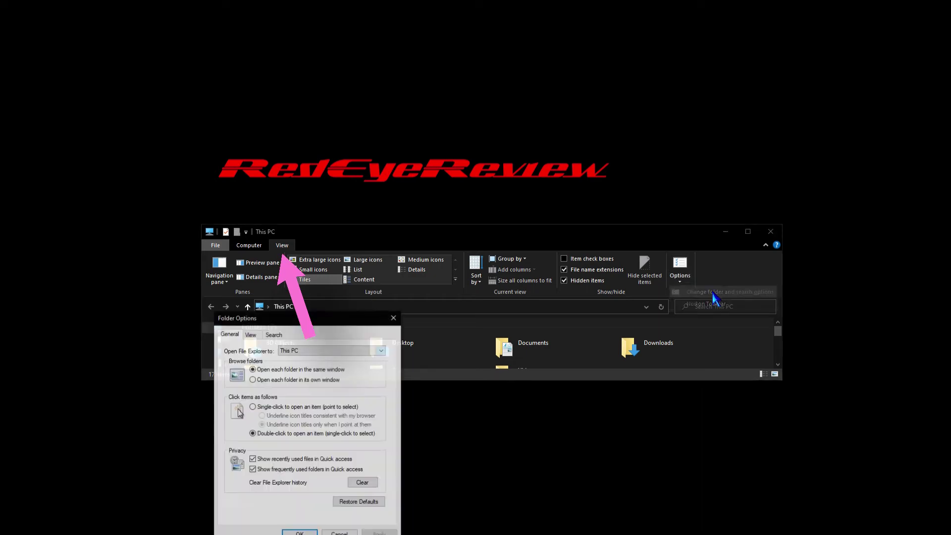
left_click(274, 335)
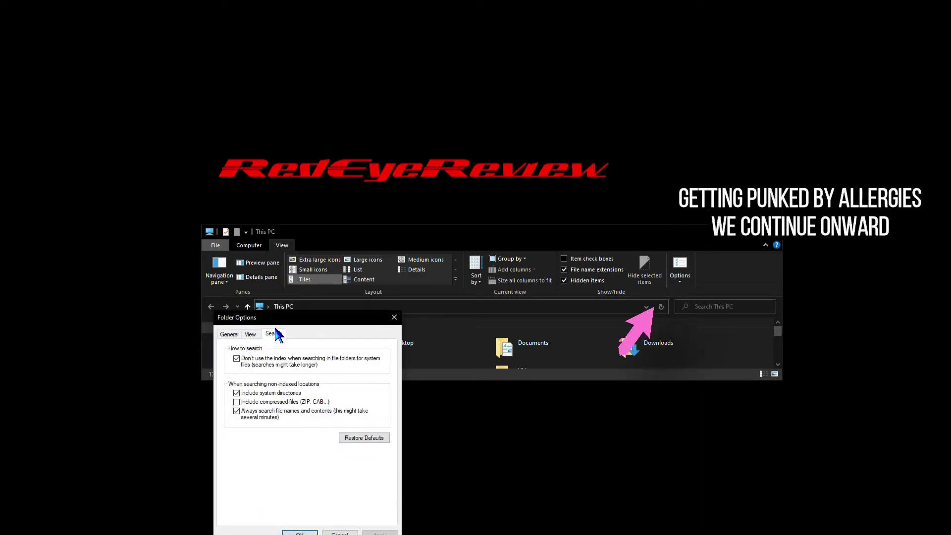
left_click_drag(295, 318, 377, 206)
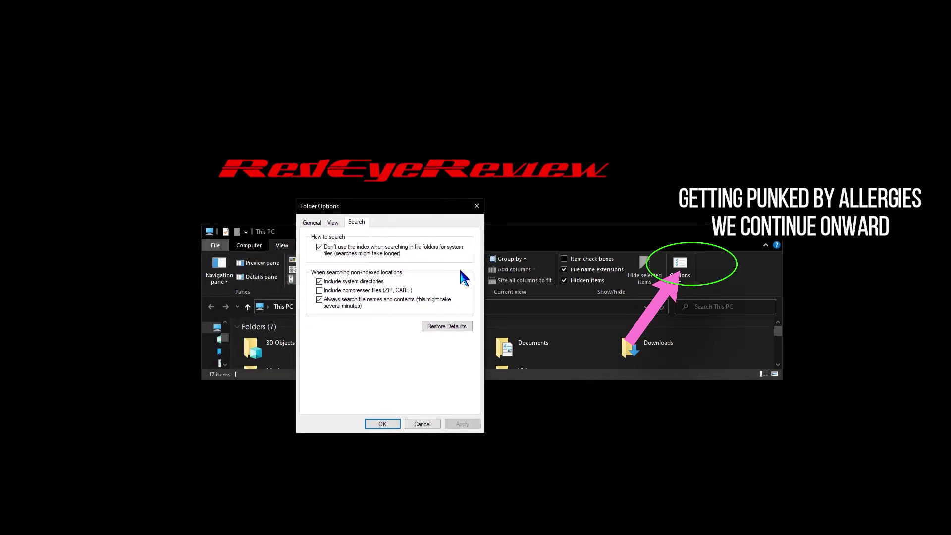
left_click(320, 299)
left_click(319, 299)
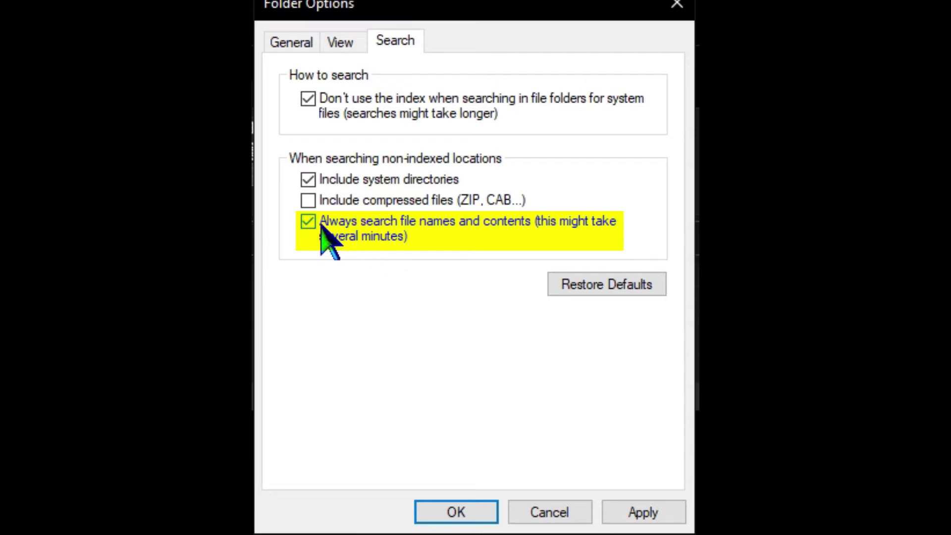
left_click(615, 515)
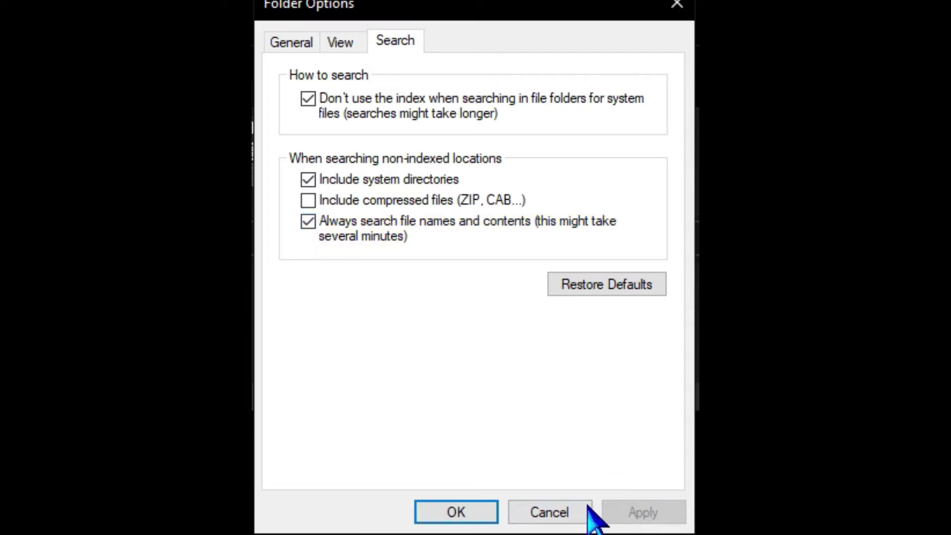
left_click(465, 514)
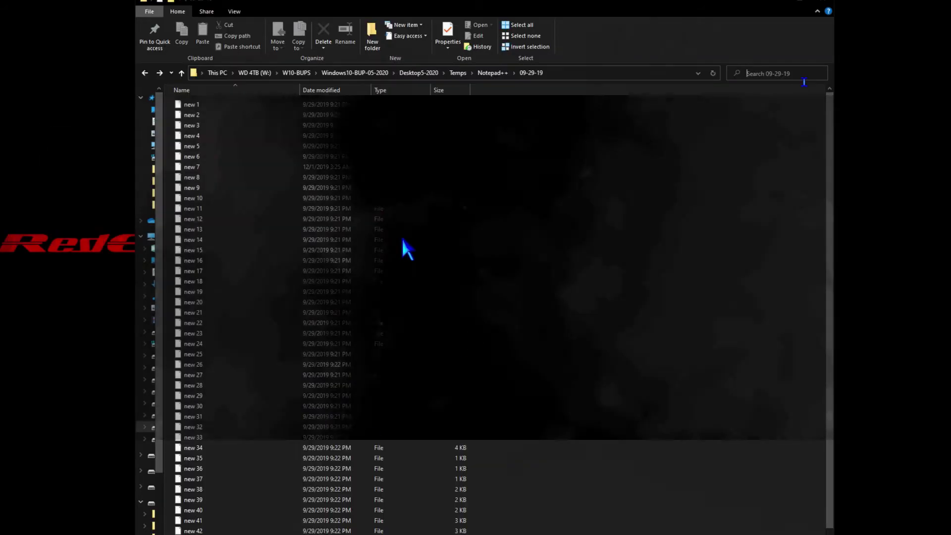
- Search the 09-29-19 folder for 'the', find no matches, and go back to its file list
type("the")
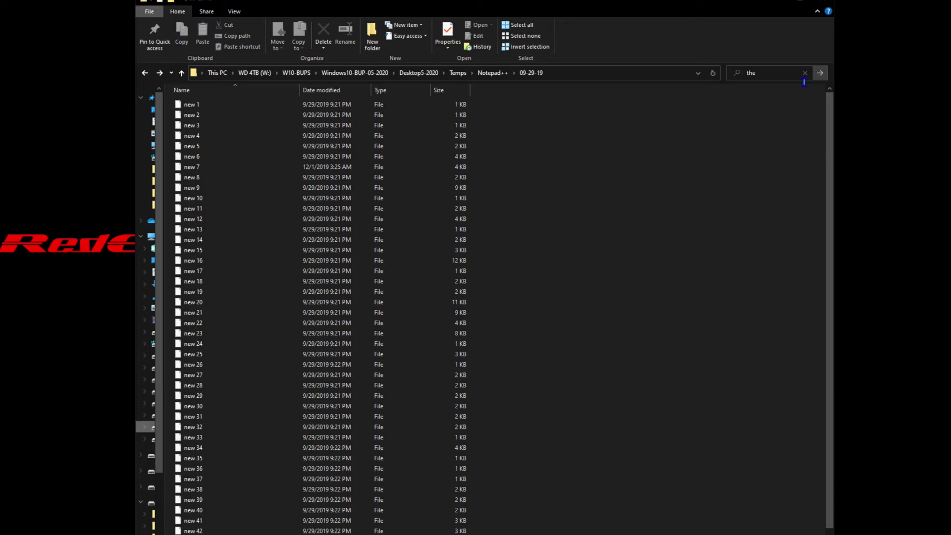
key("Return")
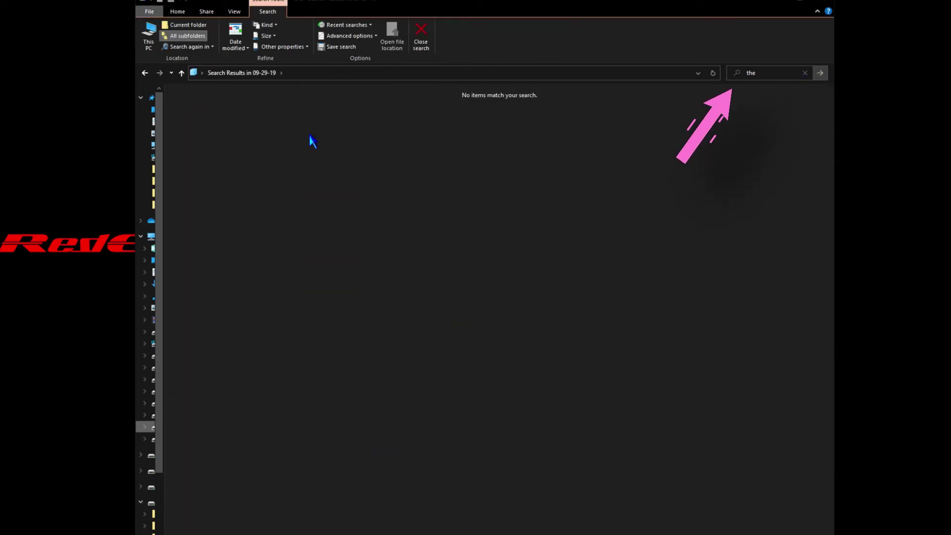
left_click(143, 72)
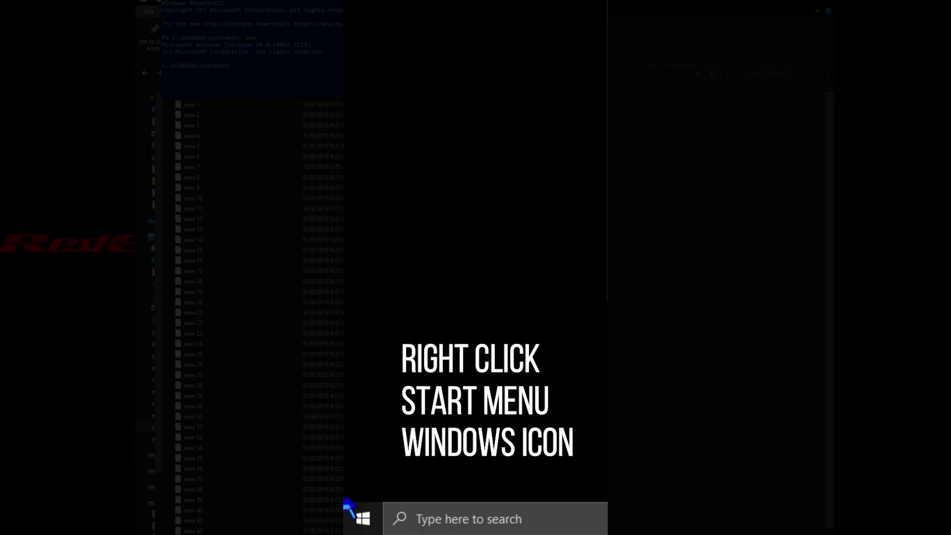
- Launch Windows PowerShell (Admin) from the Start context menu and start cmd inside it
right_click(347, 507)
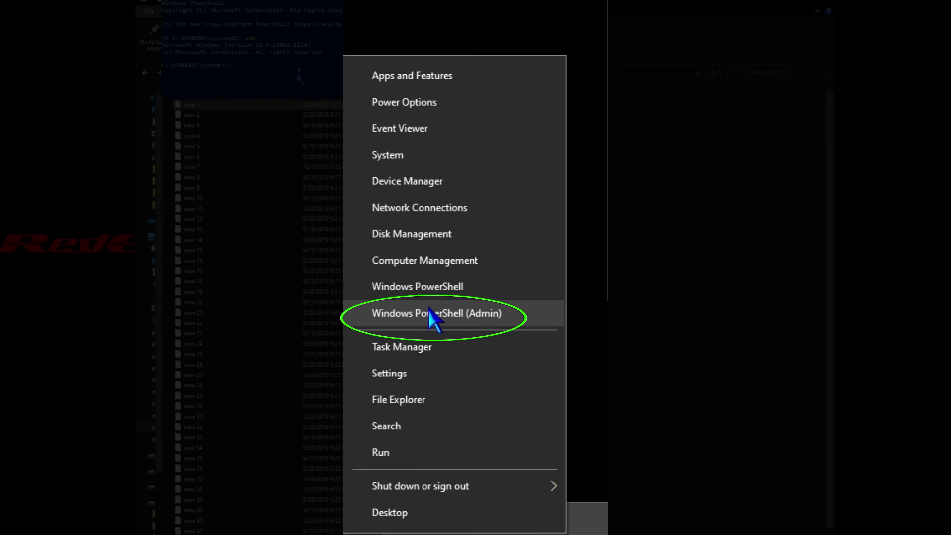
left_click(432, 317)
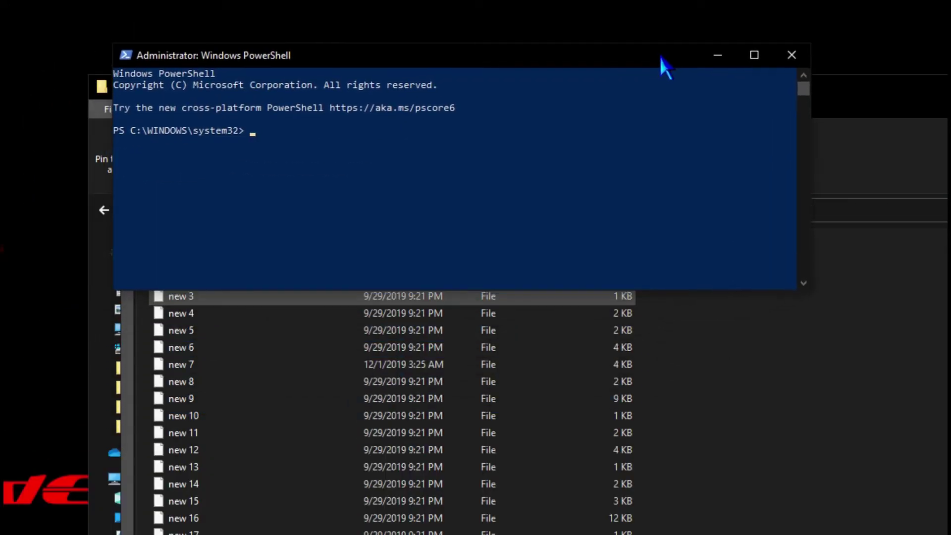
type("cmd")
key("Return")
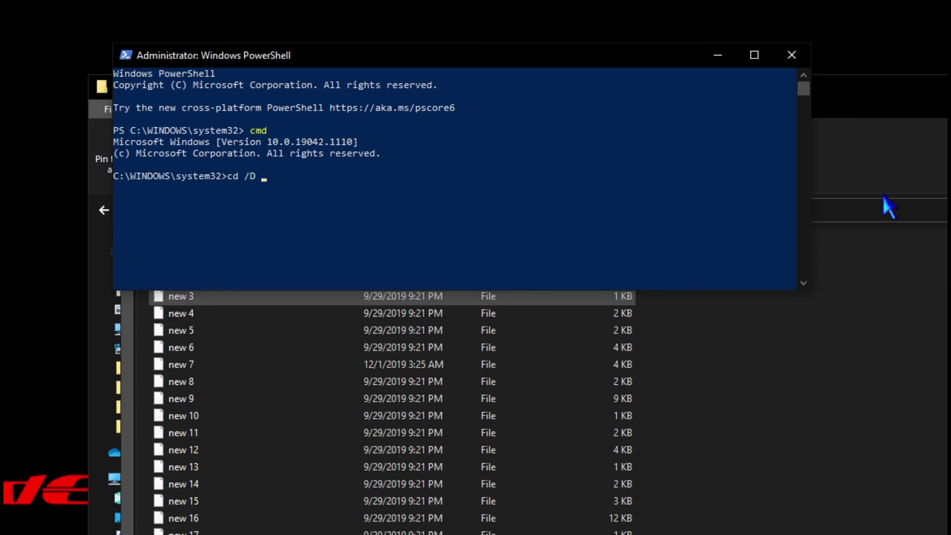
- Change the console into the 09-29-19 folder using cd /D with the copied Explorer path
left_click(891, 210)
key("ctrl+c")
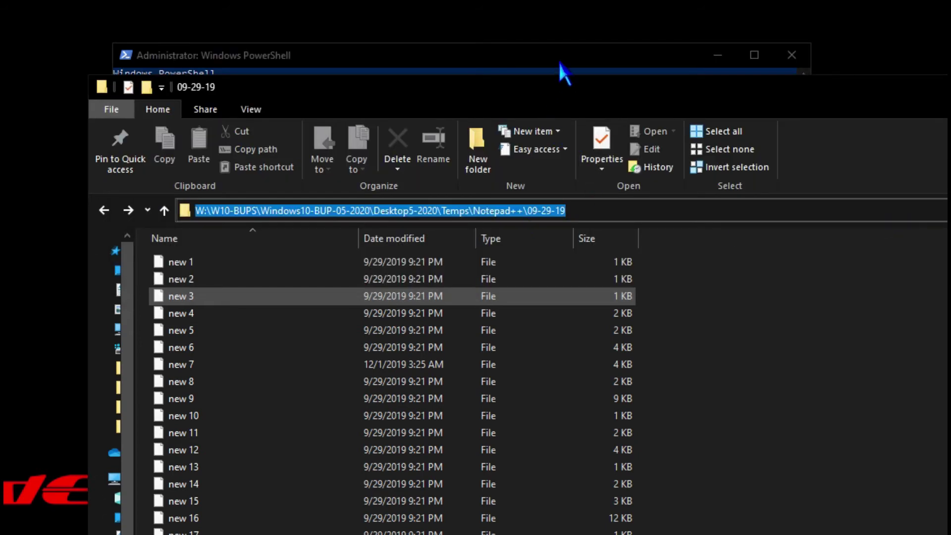
left_click(562, 70)
right_click(543, 199)
key("Return")
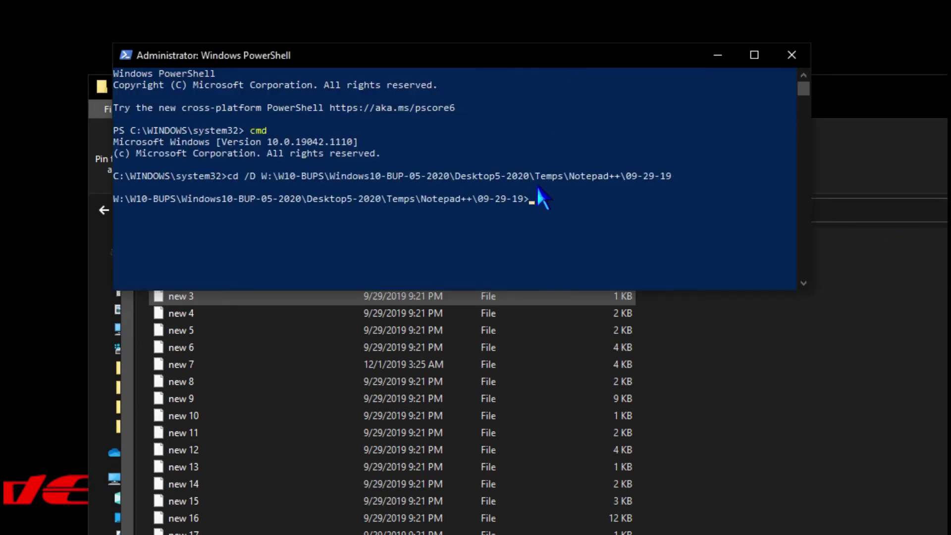
- Rename every extensionless file in the folder to .txt with 'ren *. *.txt'
left_click_drag(525, 290, 547, 223)
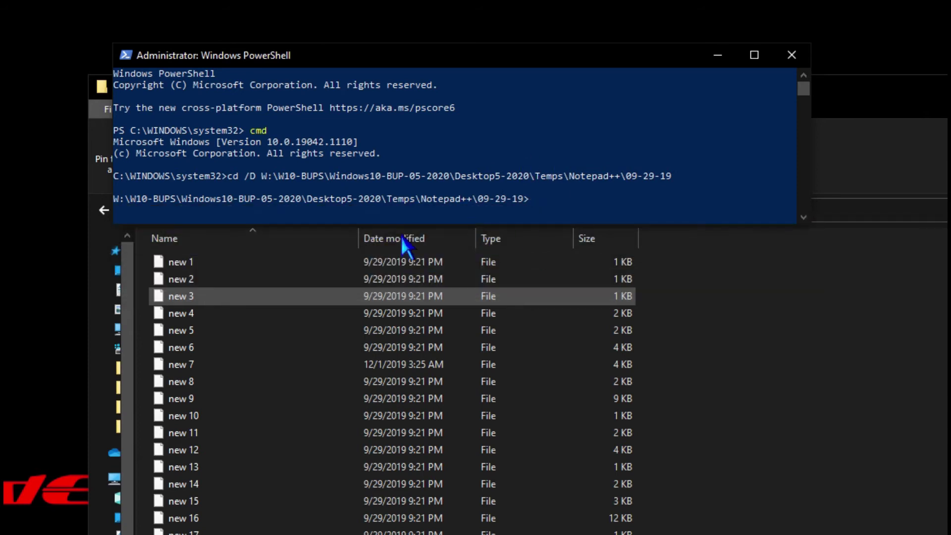
left_click_drag(590, 63, 587, 71)
left_click(565, 207)
type("ren")
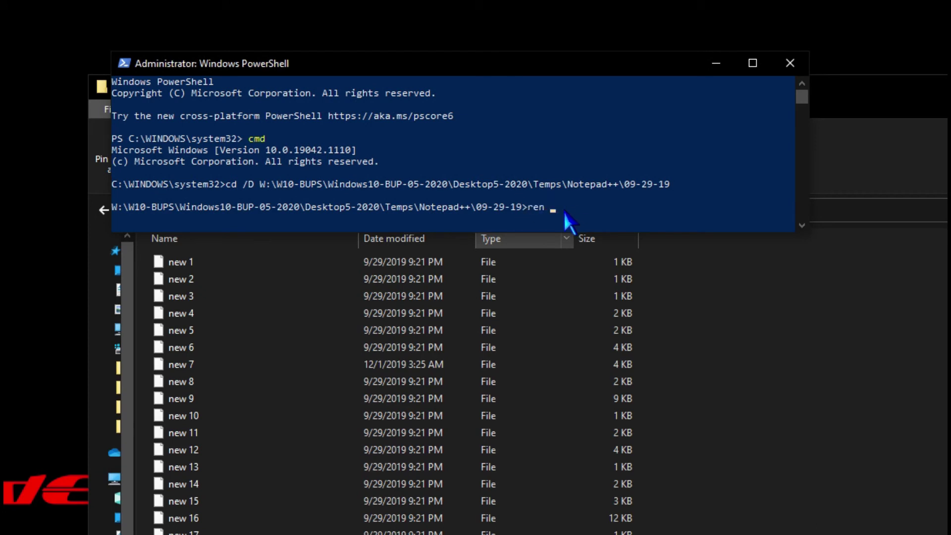
type(" *")
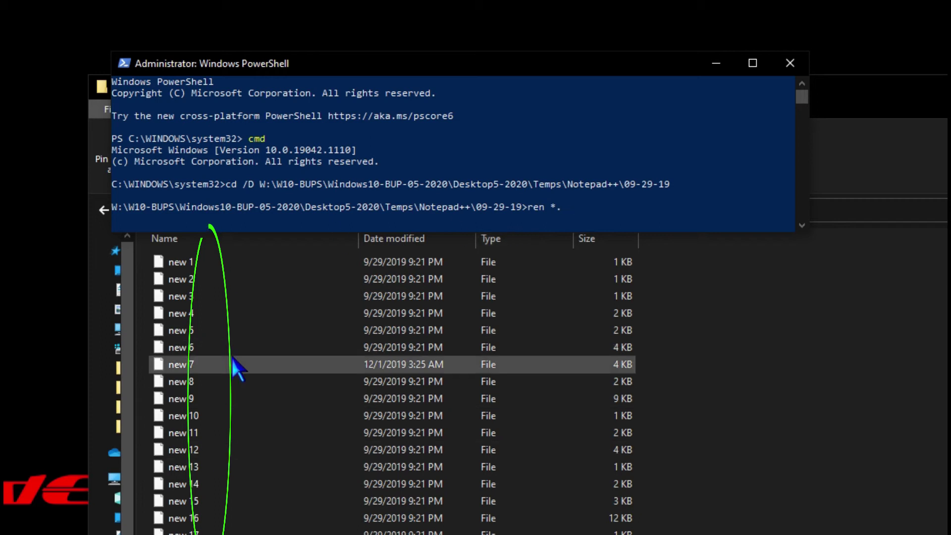
left_click(661, 212)
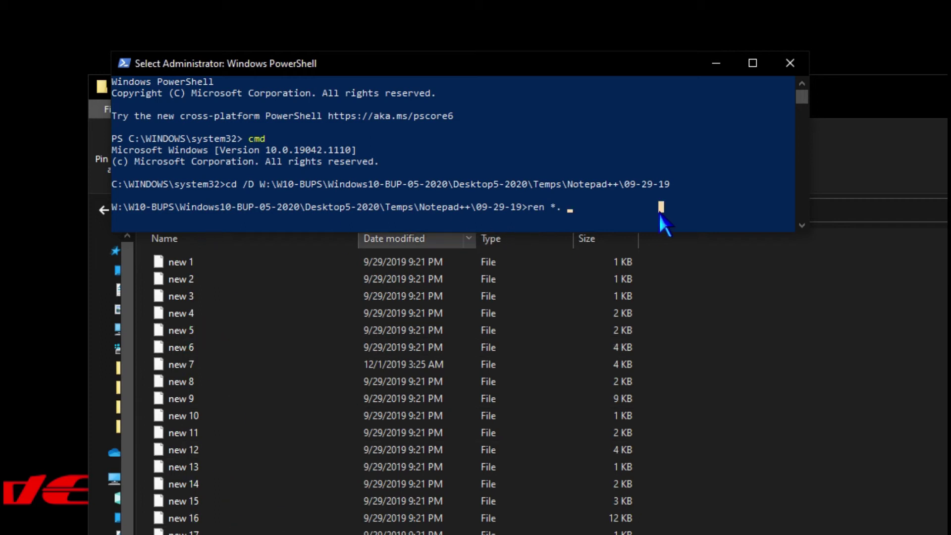
type(". *.txt")
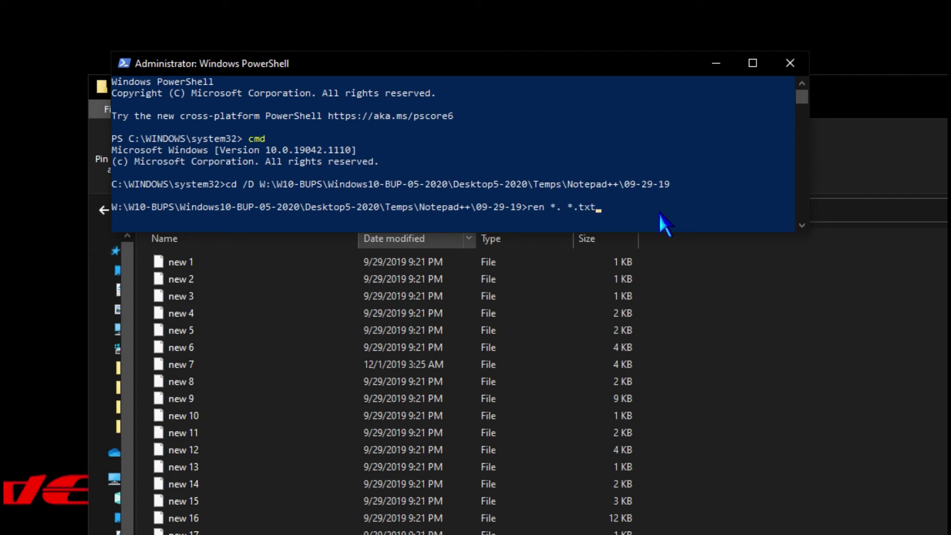
key("Return")
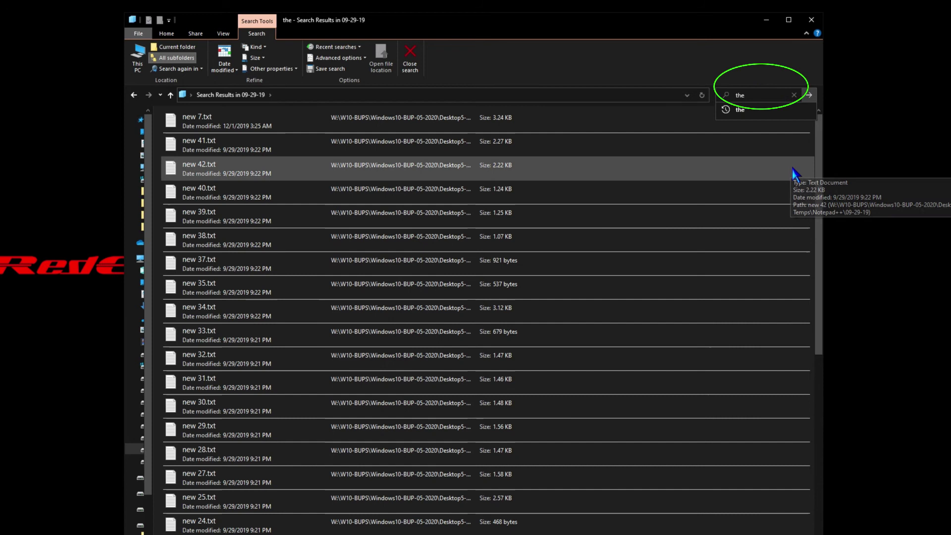
- Scroll through the search hits for 'the' among the renamed .txt files
mouse_move(823, 174)
left_mouse_down()
mouse_move(817, 394)
mouse_move(822, 77)
left_mouse_up()
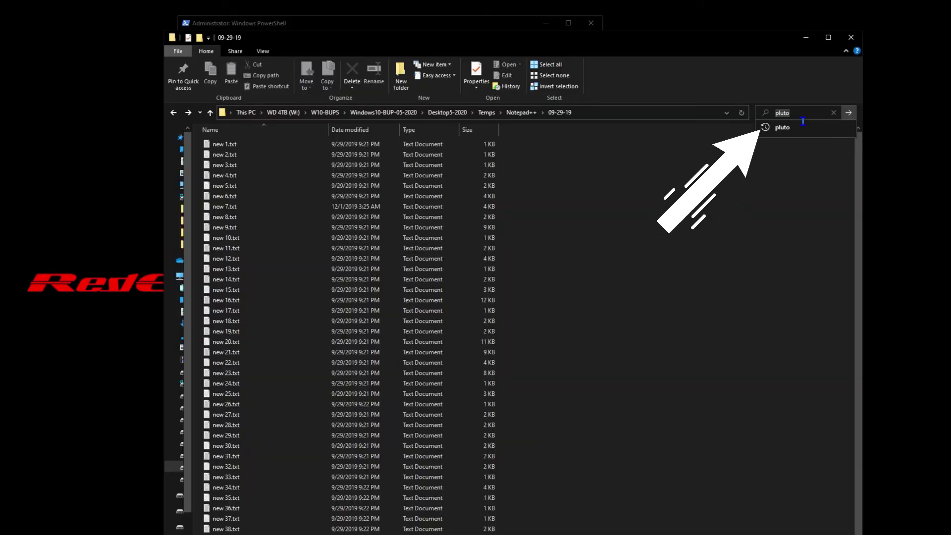
- Run the 'pluto' content search and open its single match, new 55.txt, in Notepad
key("Return")
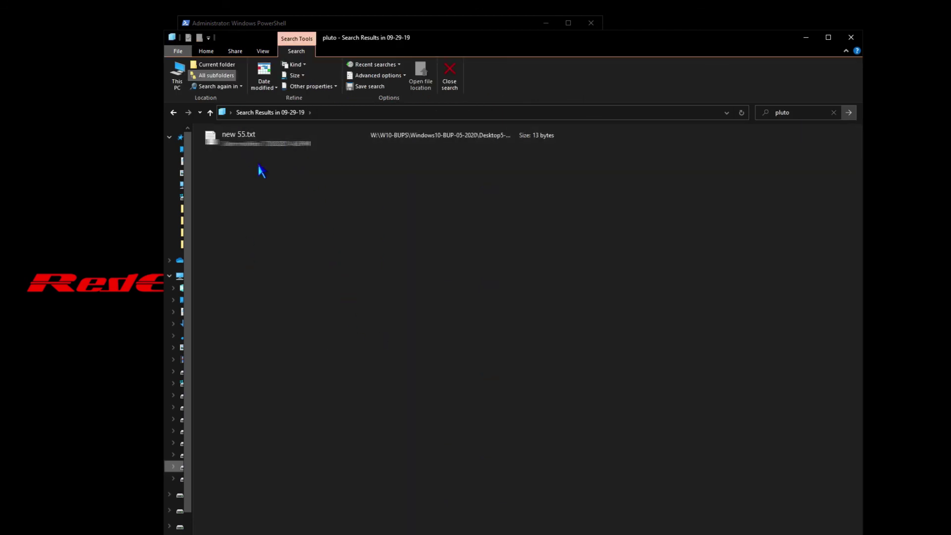
double_click(263, 142)
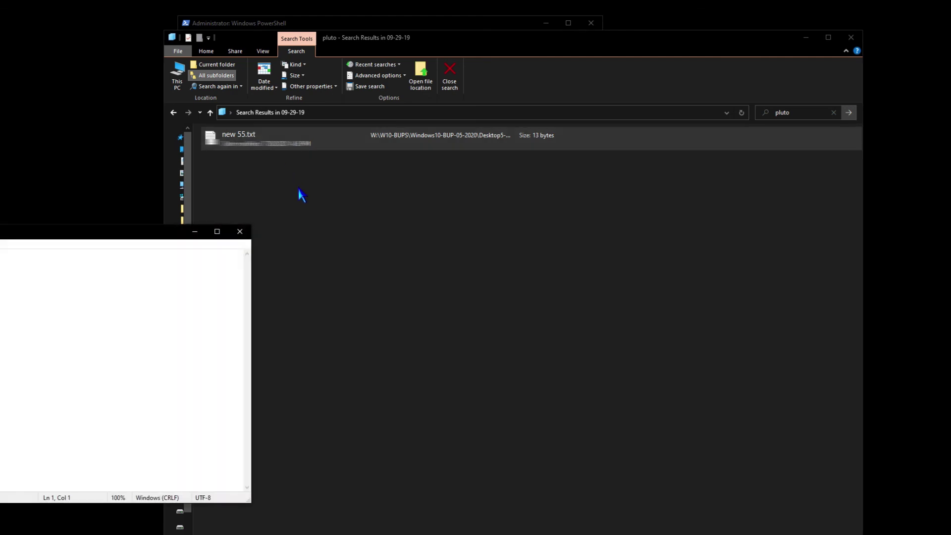
left_click_drag(136, 240, 410, 316)
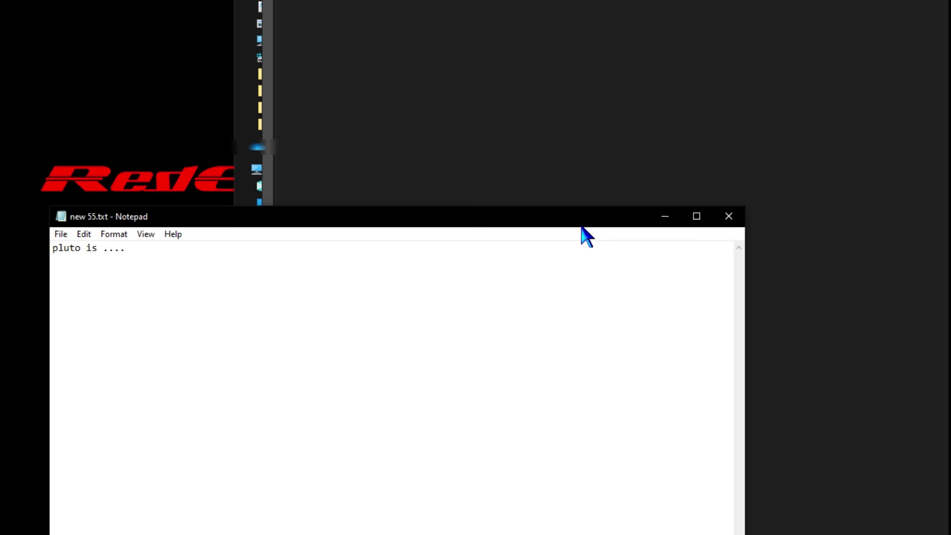